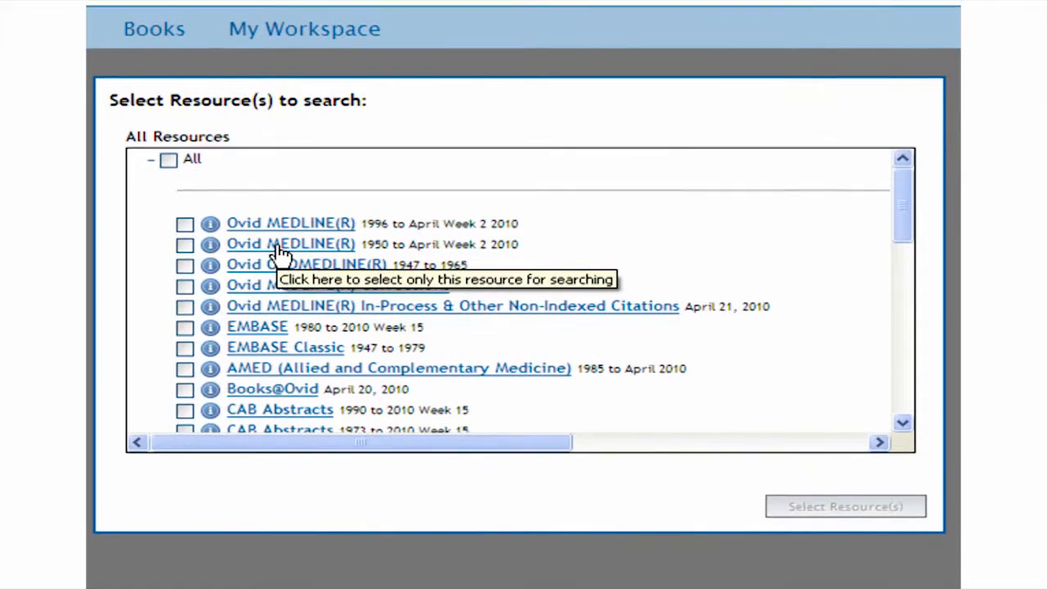
Step: Choose Ovid MEDLINE(R) 1950 to April Week 2 2010 as the only resource and search the keyword hockey with subject heading mapping
{"action": "left_click", "coordinate": [278, 246]}
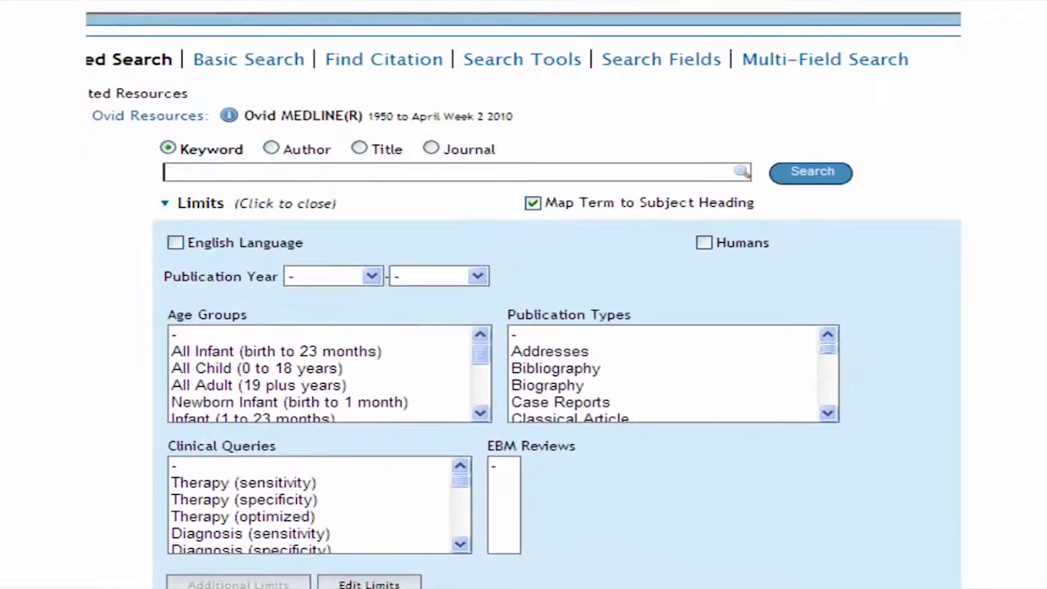
{"action": "type", "text": "hockey"}
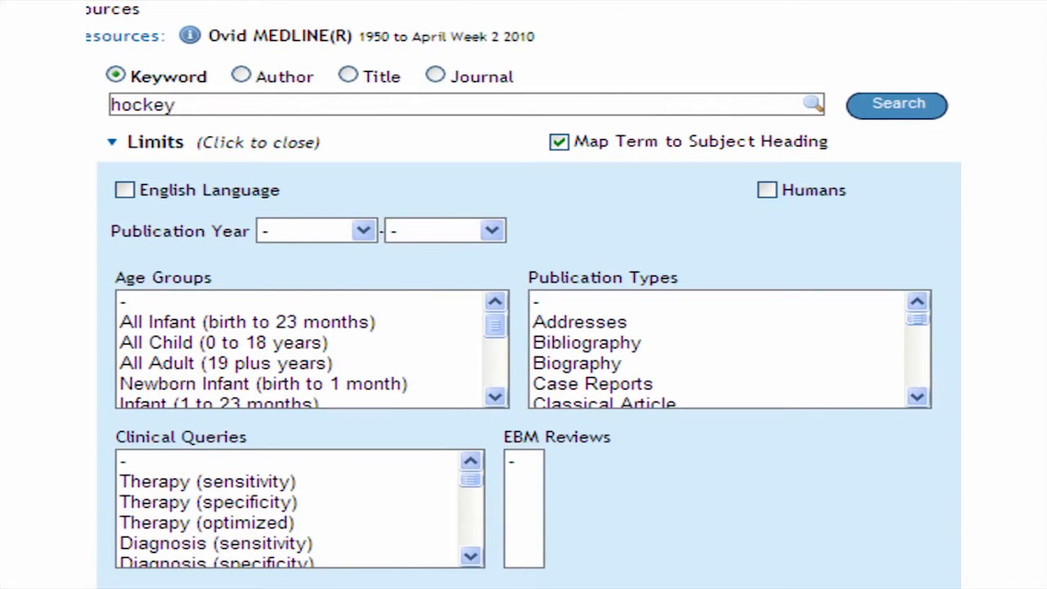
{"action": "key", "text": "Return"}
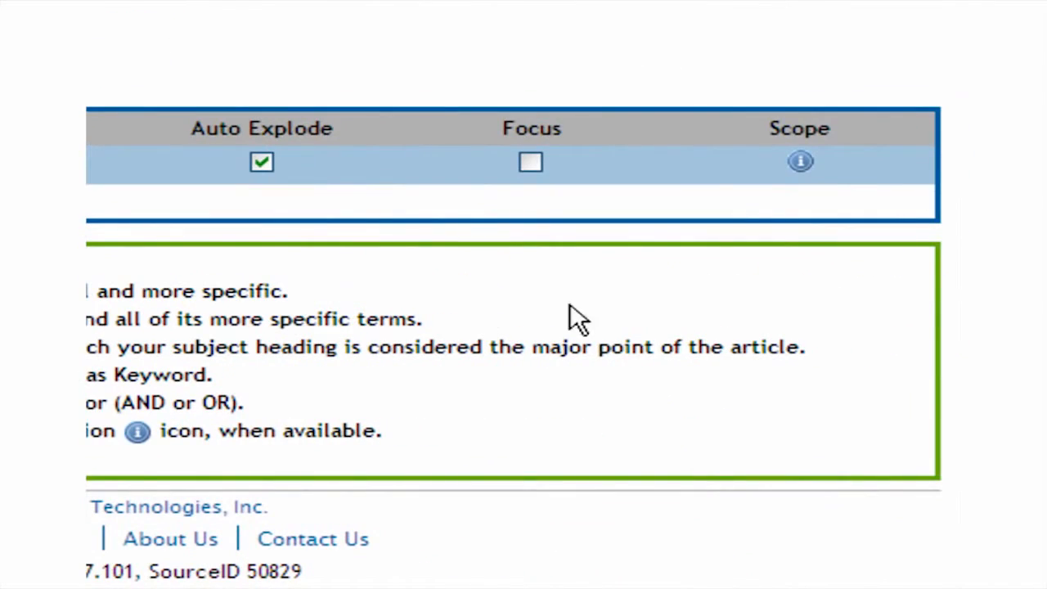
Step: View the scope note for the Hockey subject heading and return to the mapped headings
{"action": "left_click", "coordinate": [801, 162]}
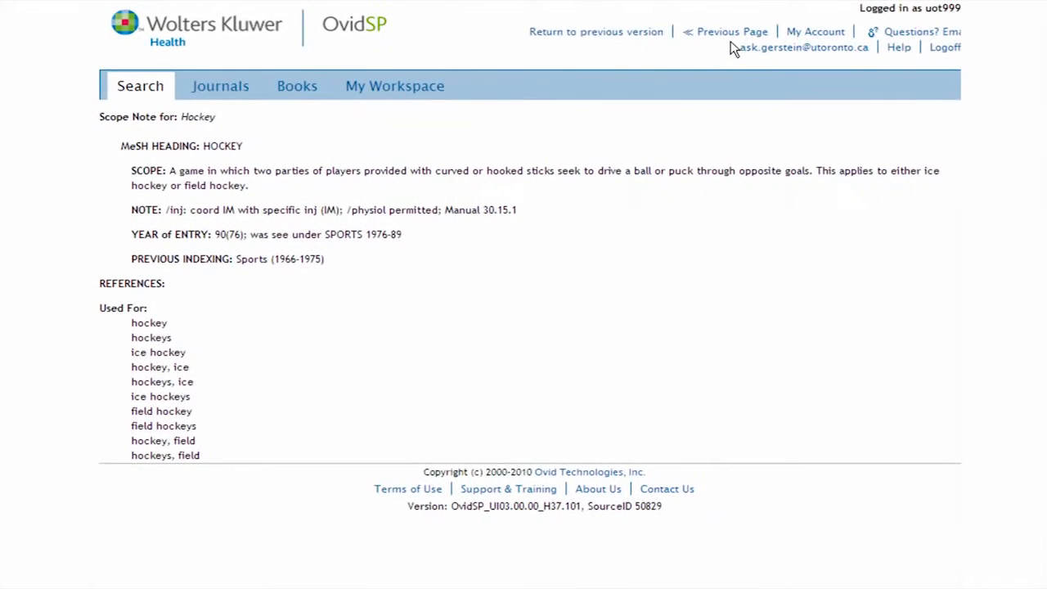
{"action": "left_click", "coordinate": [727, 40]}
{"action": "left_click", "coordinate": [735, 34]}
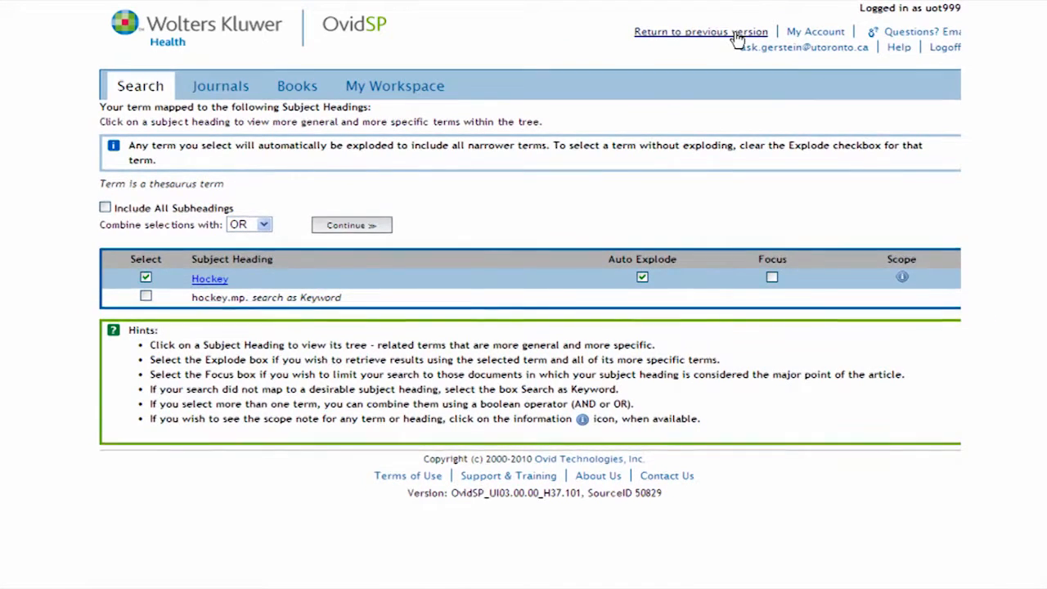
Step: Show the full subject tree for Hockey and select the broader term Sports with Explode
{"action": "left_click", "coordinate": [211, 279]}
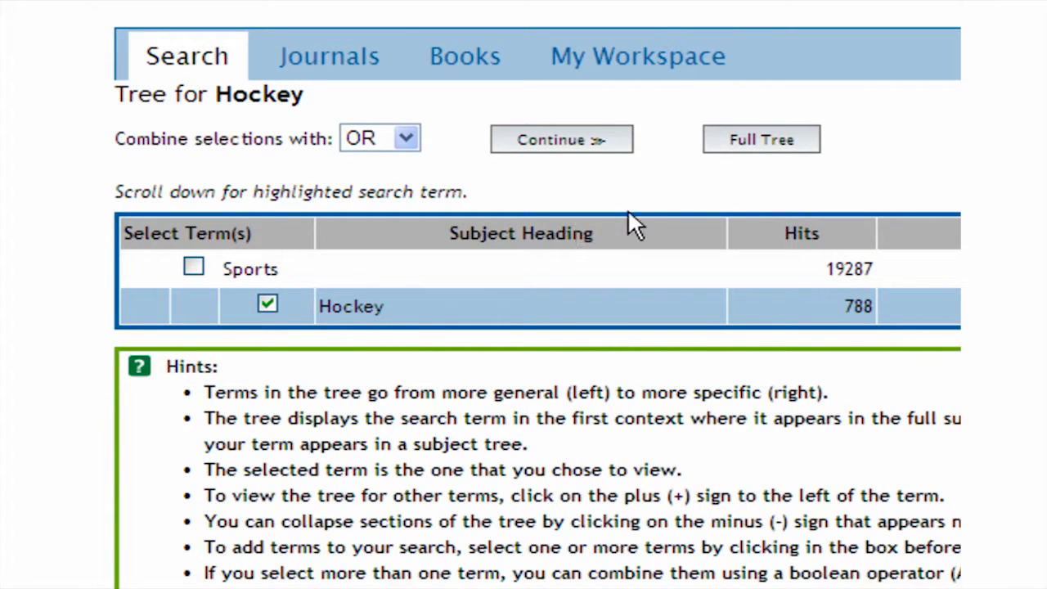
{"action": "left_click", "coordinate": [752, 145]}
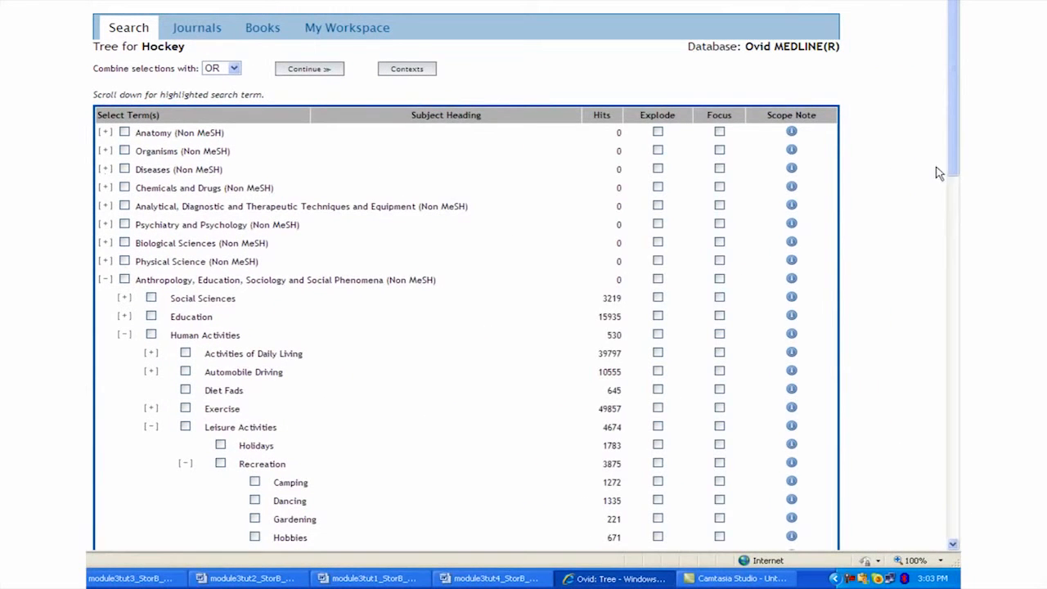
{"action": "left_click_drag", "start_coordinate": [957, 157], "coordinate": [959, 354]}
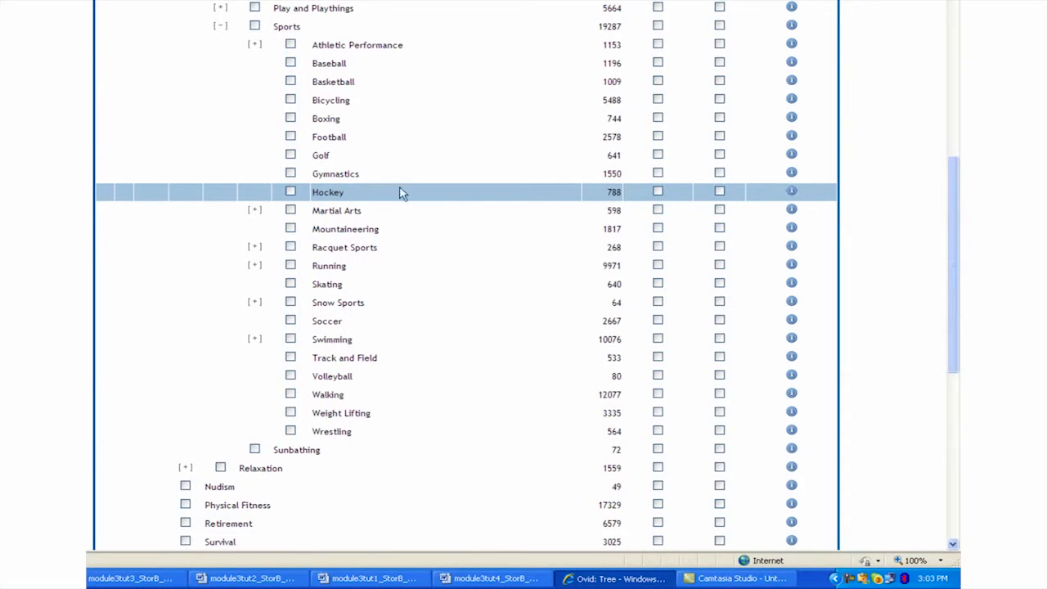
{"action": "left_click", "coordinate": [255, 26]}
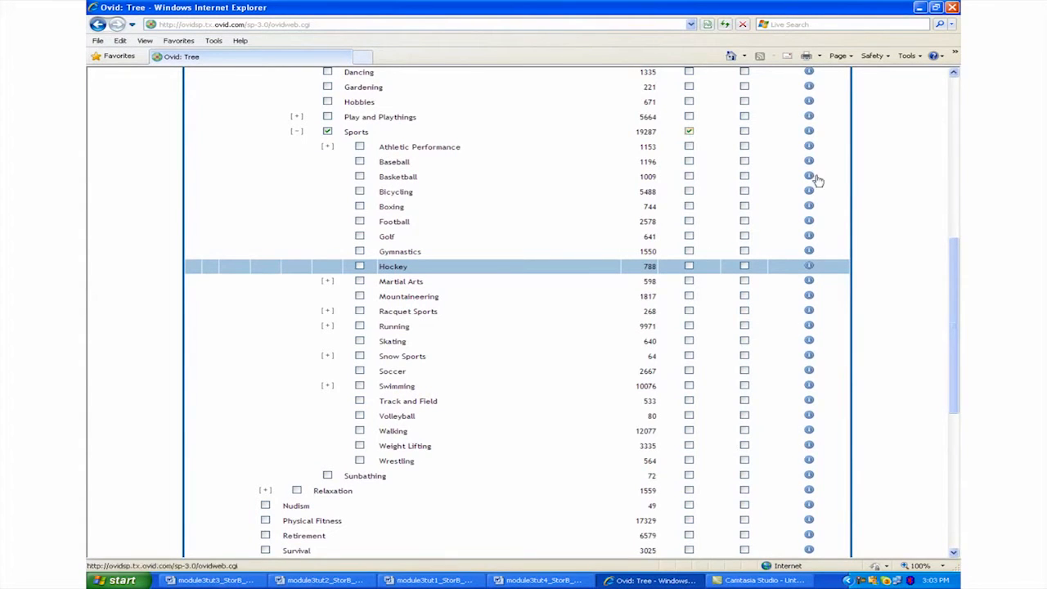
Step: Run the exploded Sports search without choosing any individual subheadings
{"action": "left_click_drag", "start_coordinate": [957, 251], "coordinate": [950, 149]}
{"action": "left_click_drag", "start_coordinate": [951, 135], "coordinate": [941, 94]}
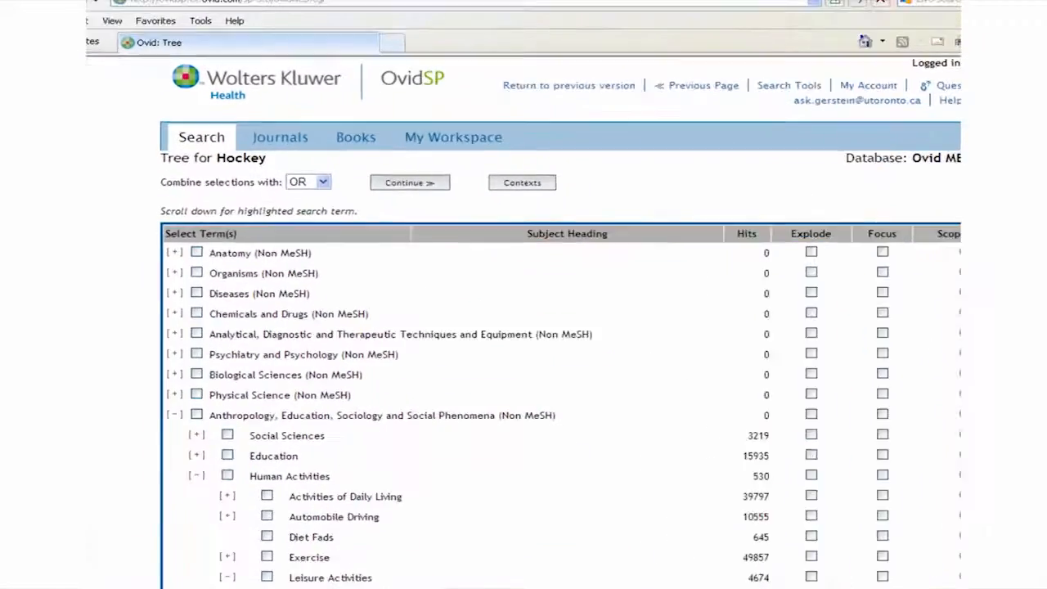
{"action": "left_click", "coordinate": [422, 185]}
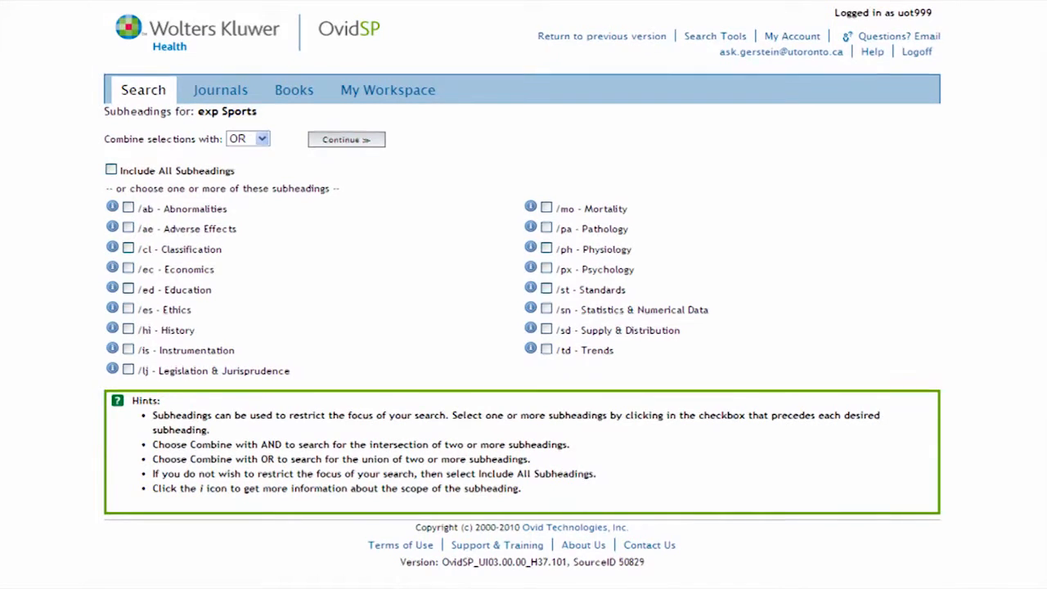
{"action": "left_click", "coordinate": [347, 139]}
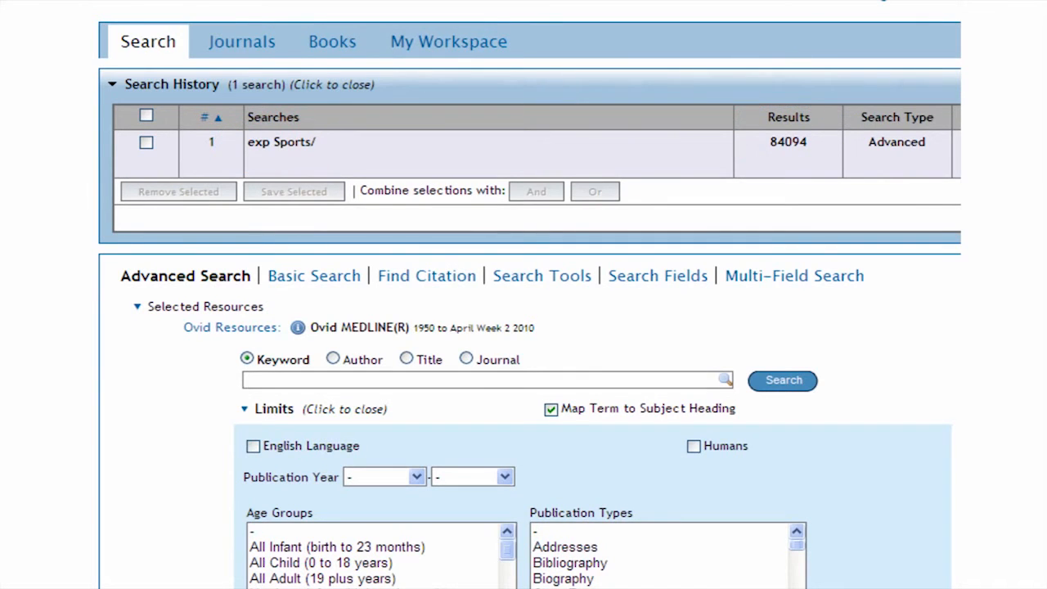
Step: Search the keyword head injuries, view the scope note for the mapped heading Craniocerebral Trauma, and return to the mapped headings
{"action": "left_click", "coordinate": [254, 380]}
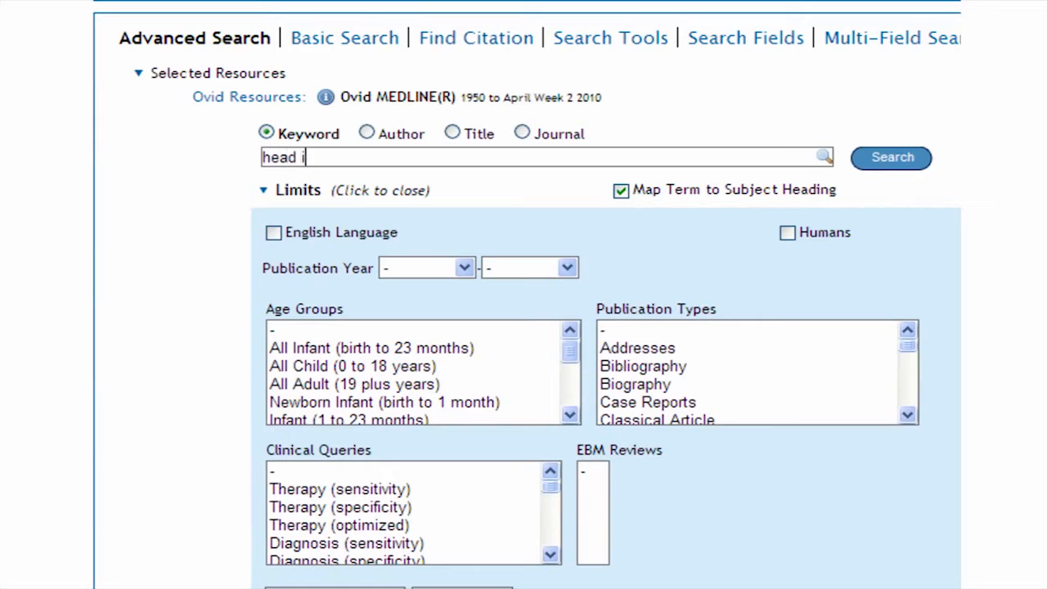
{"action": "left_click", "coordinate": [884, 157]}
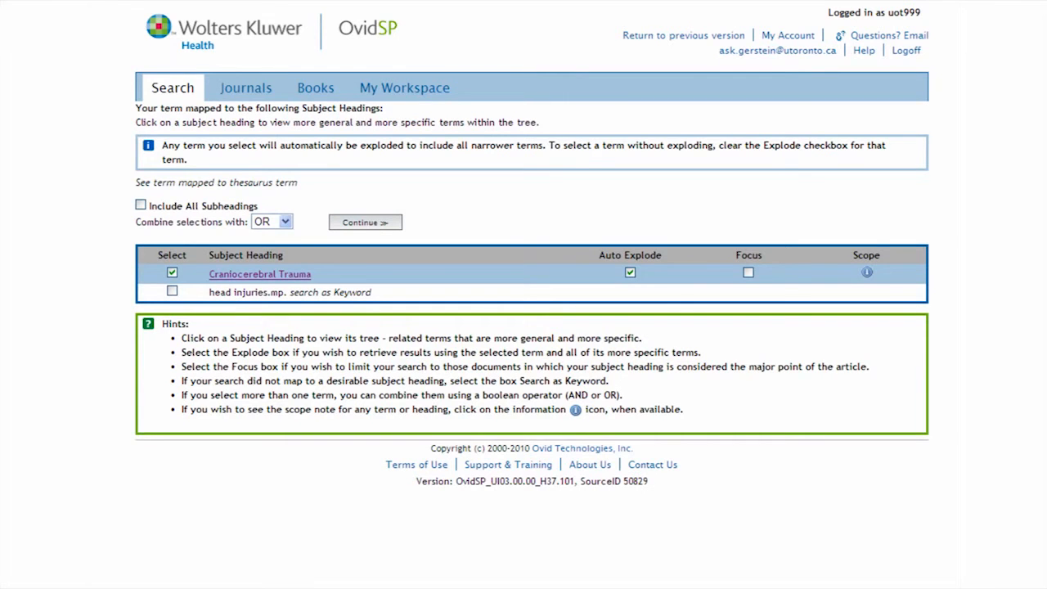
{"action": "left_click", "coordinate": [867, 273]}
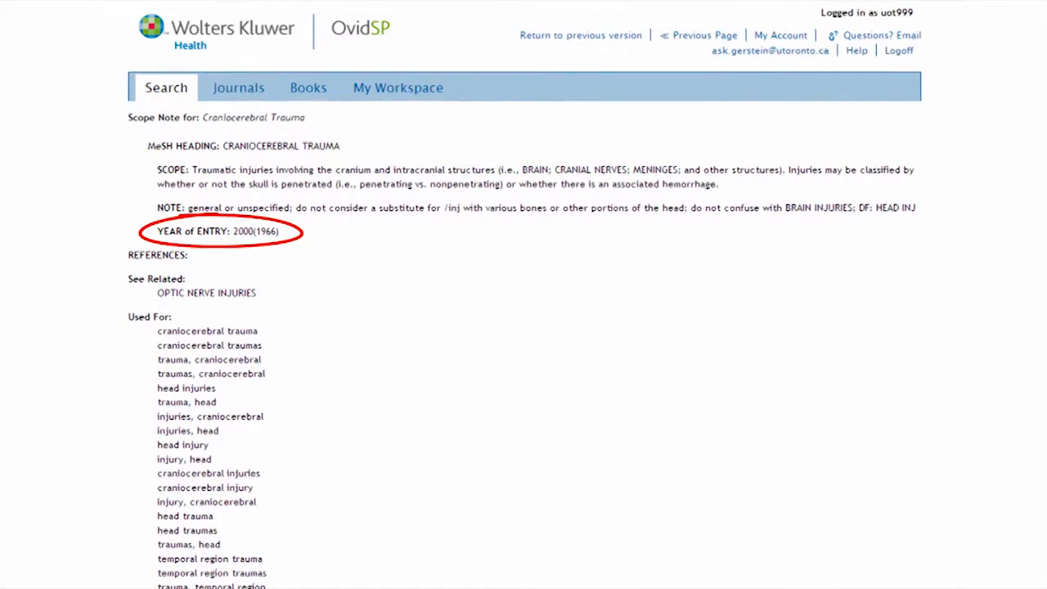
{"action": "left_click", "coordinate": [696, 33]}
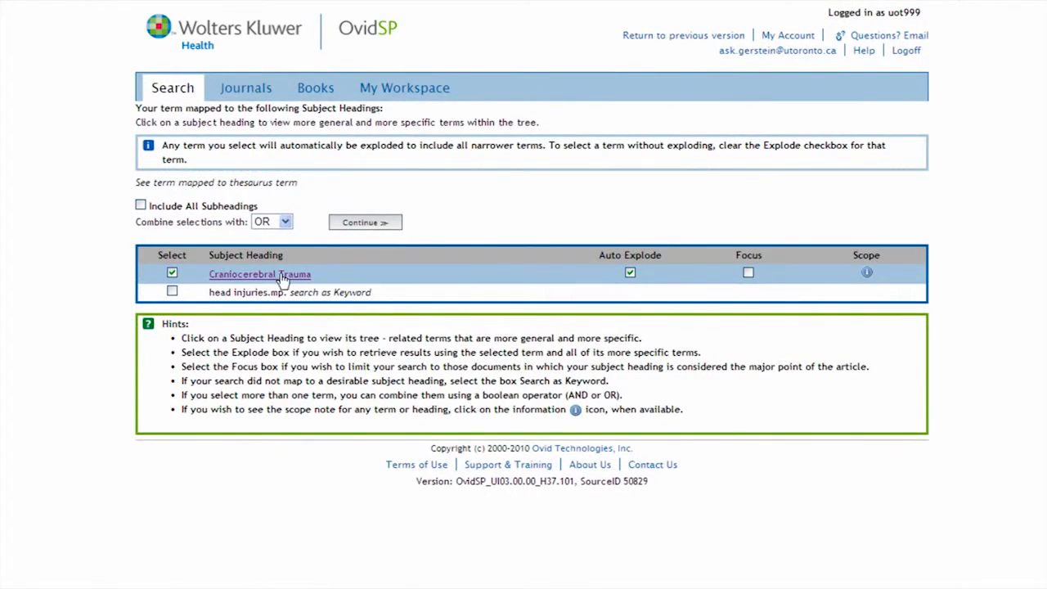
Step: Show the full subject tree for Craniocerebral Trauma and expand its narrower term Brain Injuries
{"action": "left_click", "coordinate": [251, 275]}
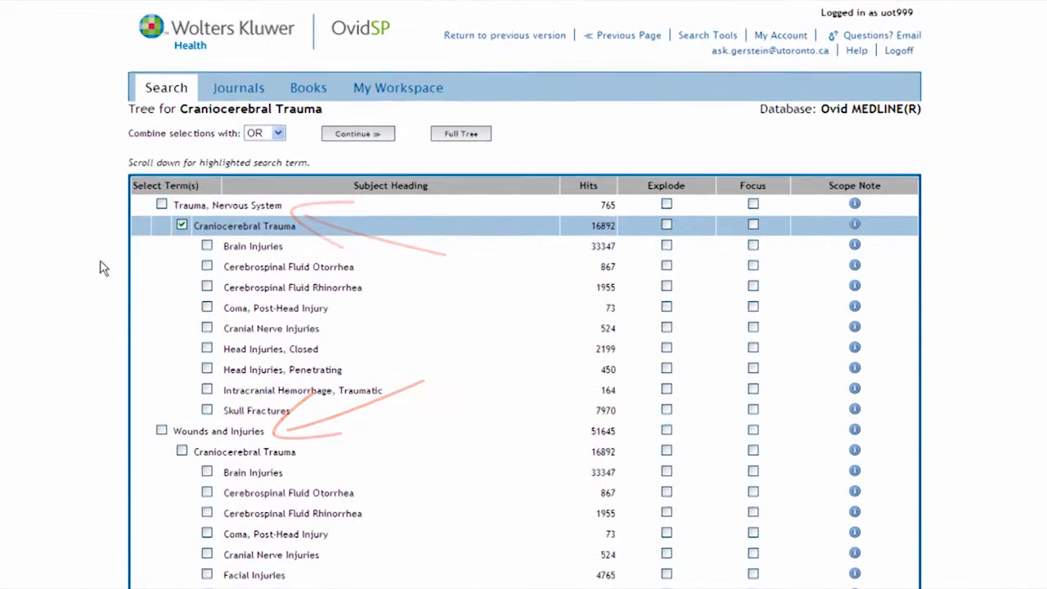
{"action": "left_click", "coordinate": [461, 139]}
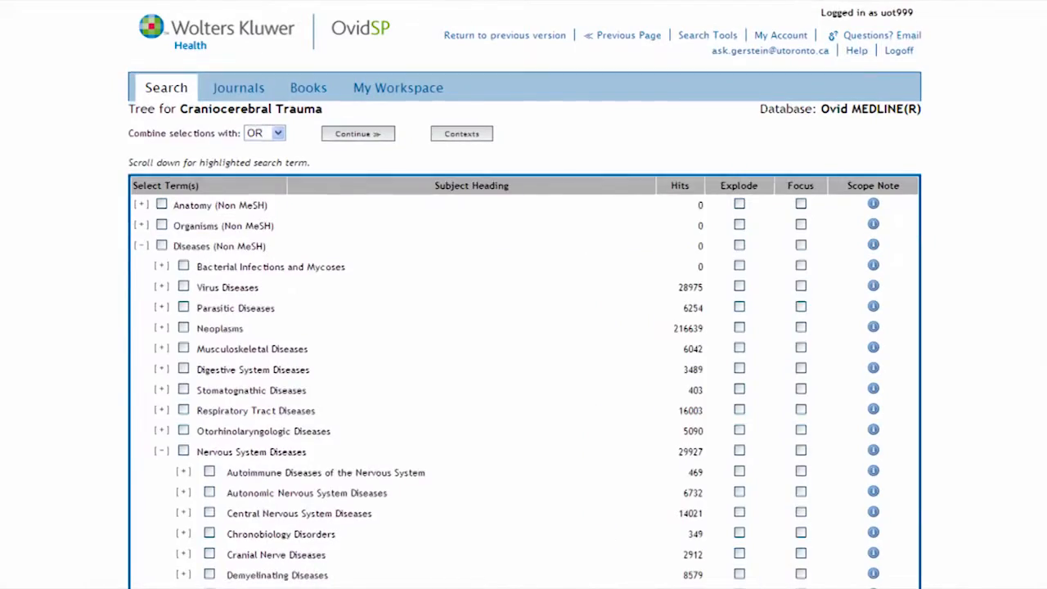
{"action": "scroll", "coordinate": [524, 327], "scroll_direction": "down", "scroll_amount": 1}
{"action": "scroll", "coordinate": [524, 327], "scroll_direction": "down", "scroll_amount": 6}
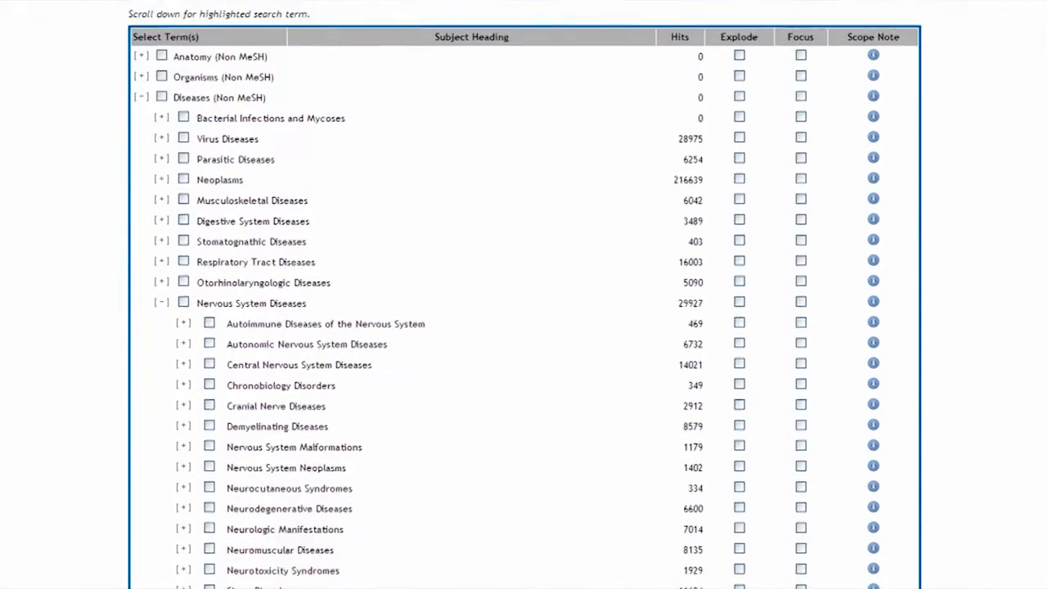
{"action": "scroll", "coordinate": [524, 328], "scroll_direction": "down", "scroll_amount": 1}
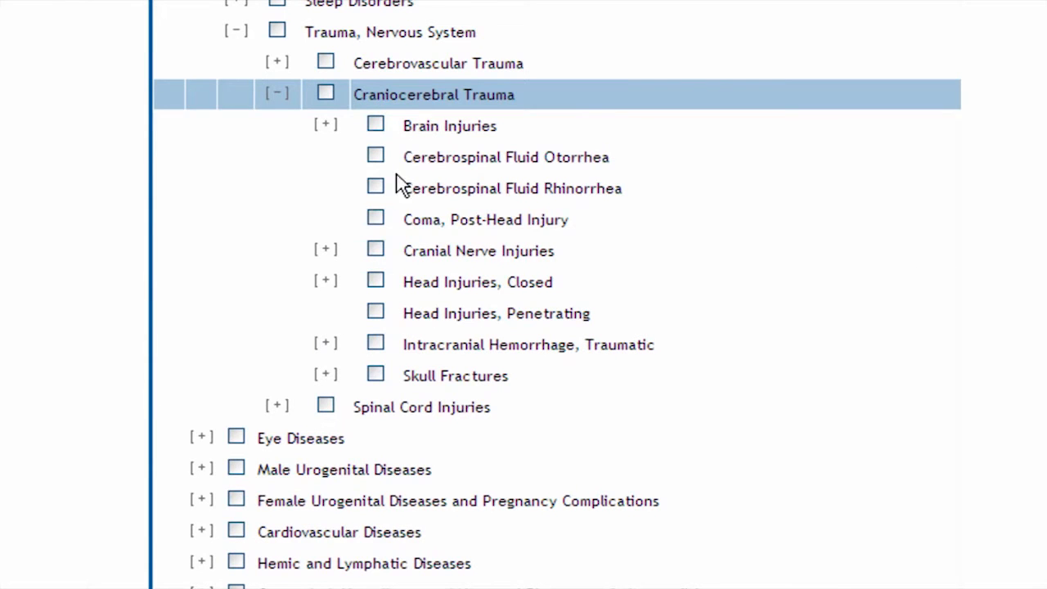
{"action": "left_click", "coordinate": [327, 125]}
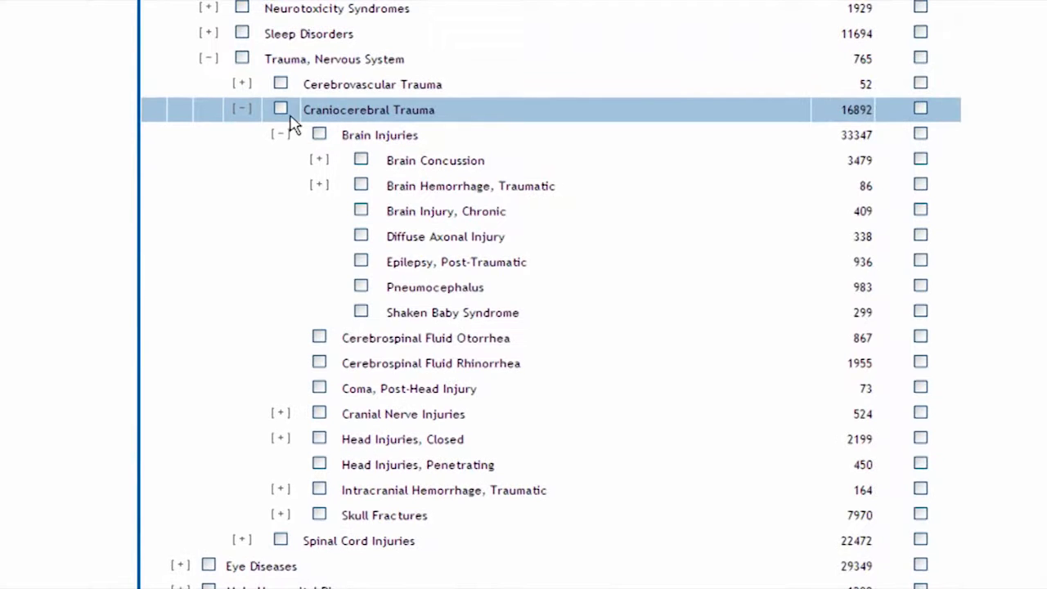
Step: Select Craniocerebral Trauma in the tree with Explode and continue with the search
{"action": "left_click", "coordinate": [280, 110]}
{"action": "left_click", "coordinate": [921, 109]}
{"action": "scroll", "coordinate": [551, 295], "scroll_direction": "up", "scroll_amount": 1}
{"action": "scroll", "coordinate": [552, 294], "scroll_direction": "up", "scroll_amount": 1}
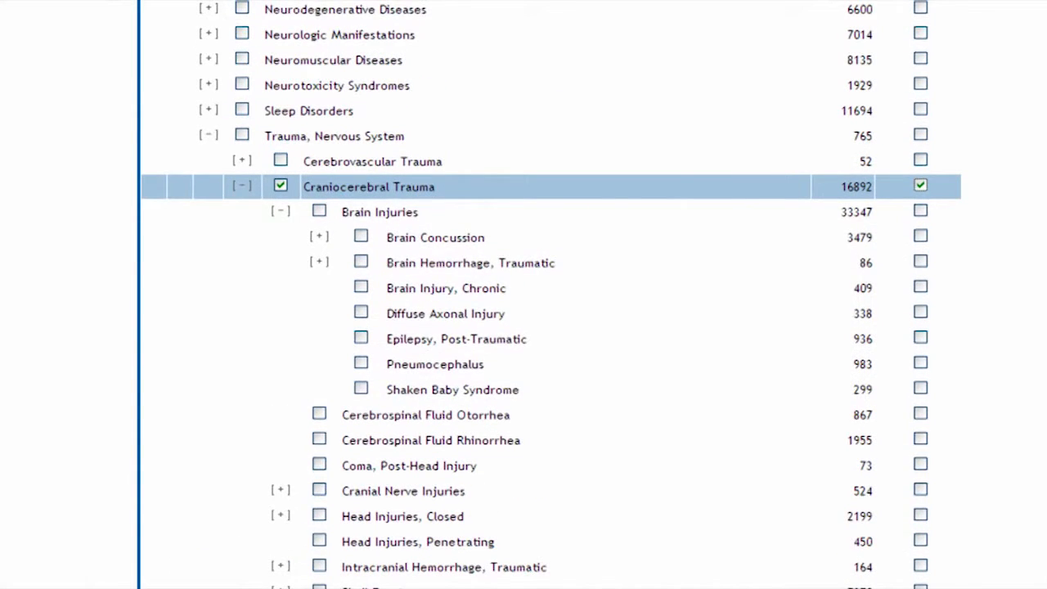
{"action": "scroll", "coordinate": [551, 295], "scroll_direction": "up", "scroll_amount": 5}
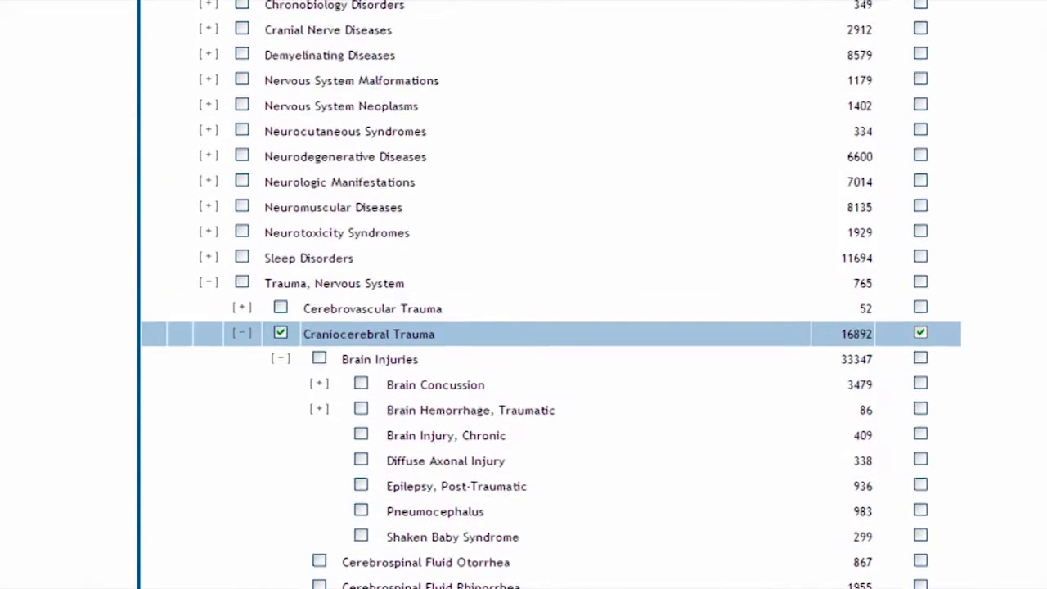
{"action": "scroll", "coordinate": [551, 294], "scroll_direction": "up", "scroll_amount": 3}
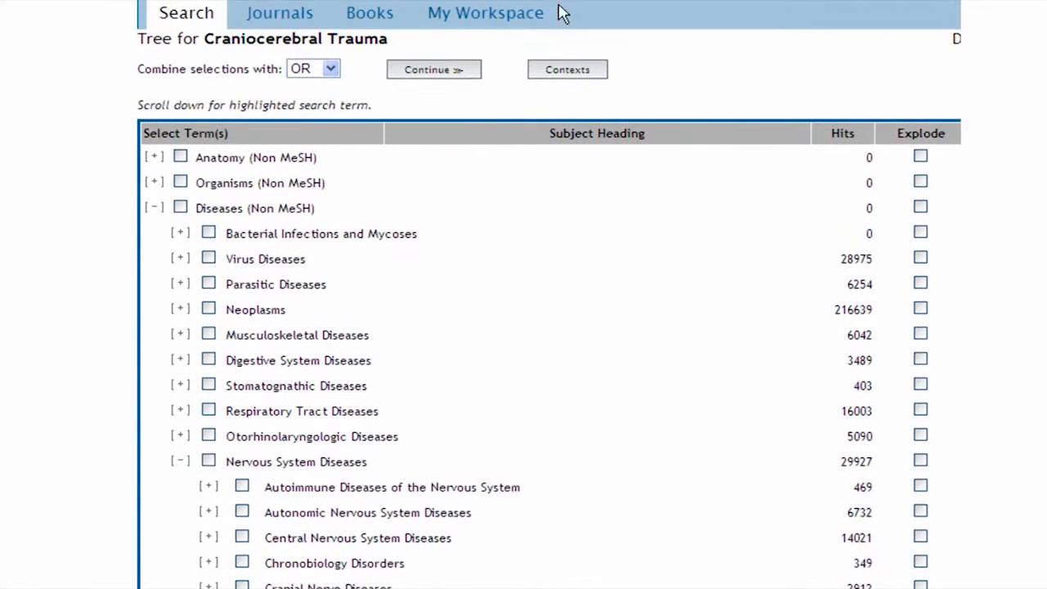
{"action": "left_click", "coordinate": [443, 71]}
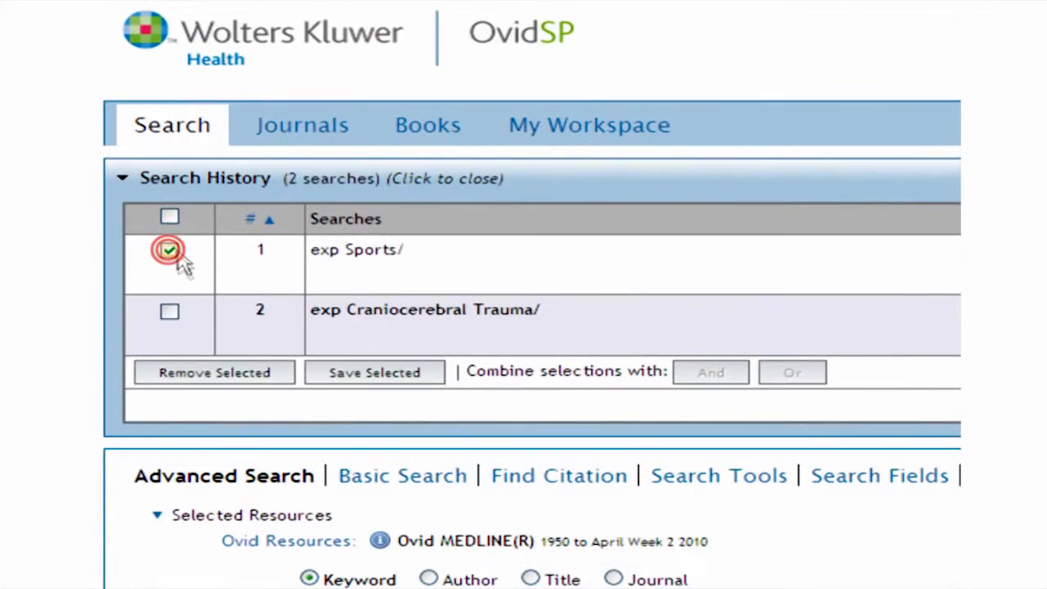
Step: Combine the exp Sports/ and exp Craniocerebral Trauma/ searches in the search history with AND
{"action": "left_click", "coordinate": [170, 313]}
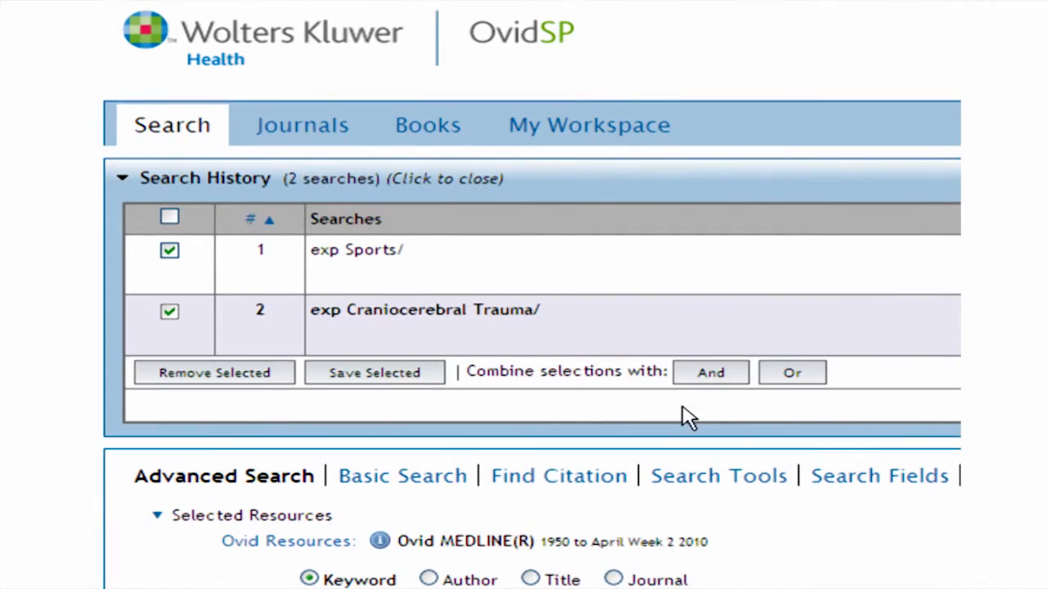
{"action": "left_click", "coordinate": [709, 375]}
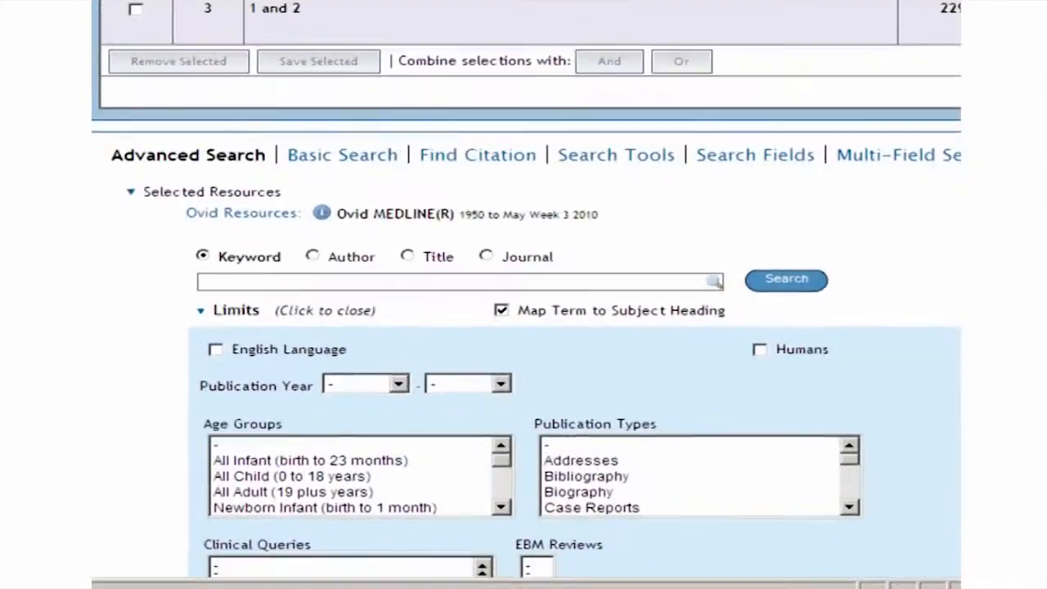
Step: Search the keyword helmets, view the scope note for the mapped heading Head Protective Devices, and return to the mapped headings
{"action": "scroll", "coordinate": [524, 327], "scroll_direction": "down", "scroll_amount": 2}
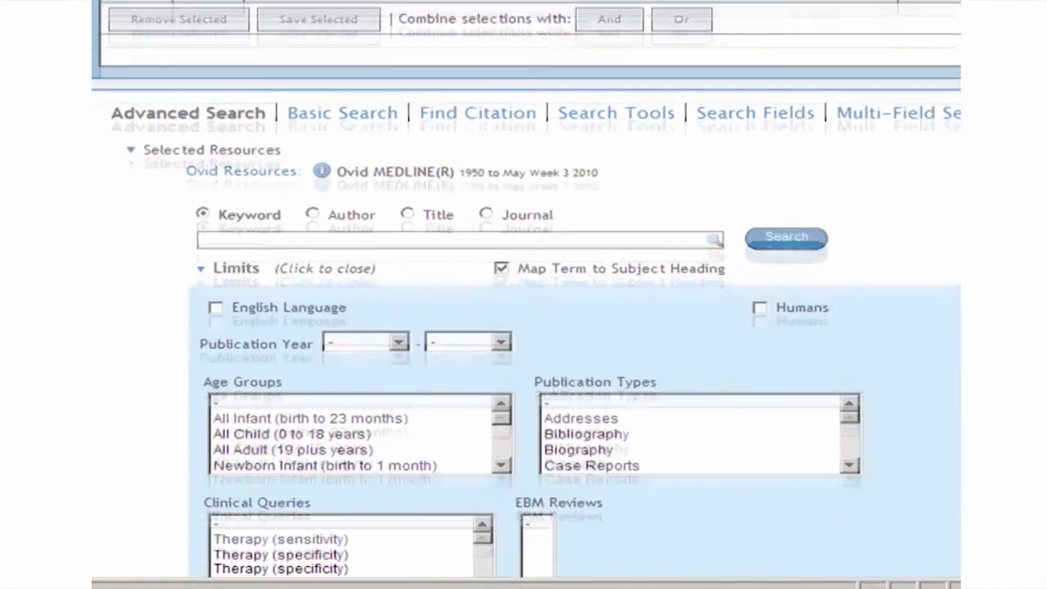
{"action": "left_click", "coordinate": [291, 191]}
{"action": "type", "text": "helmets"}
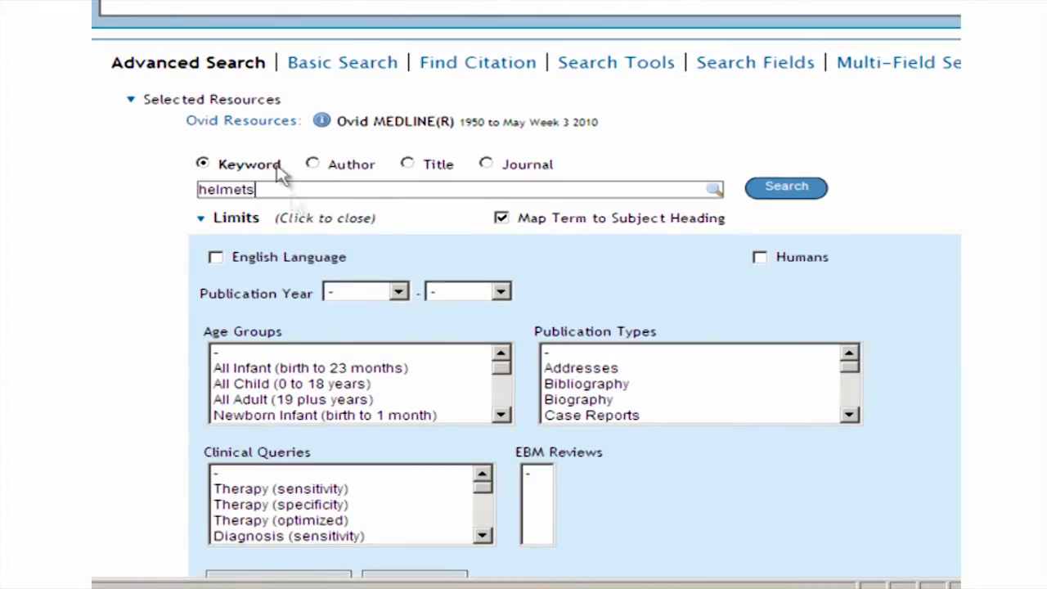
{"action": "left_click", "coordinate": [782, 190]}
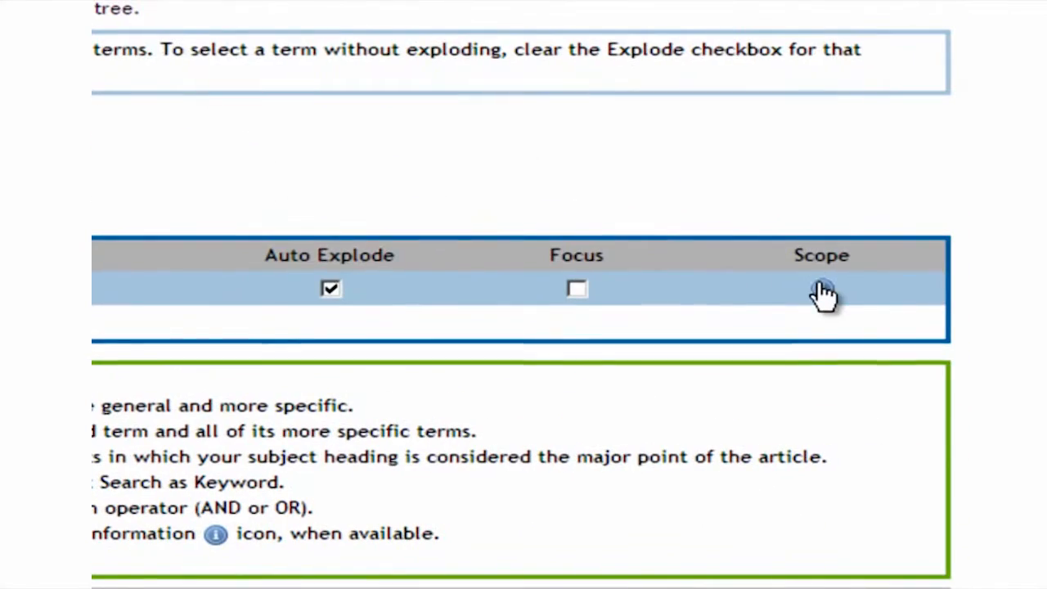
{"action": "left_click", "coordinate": [820, 290]}
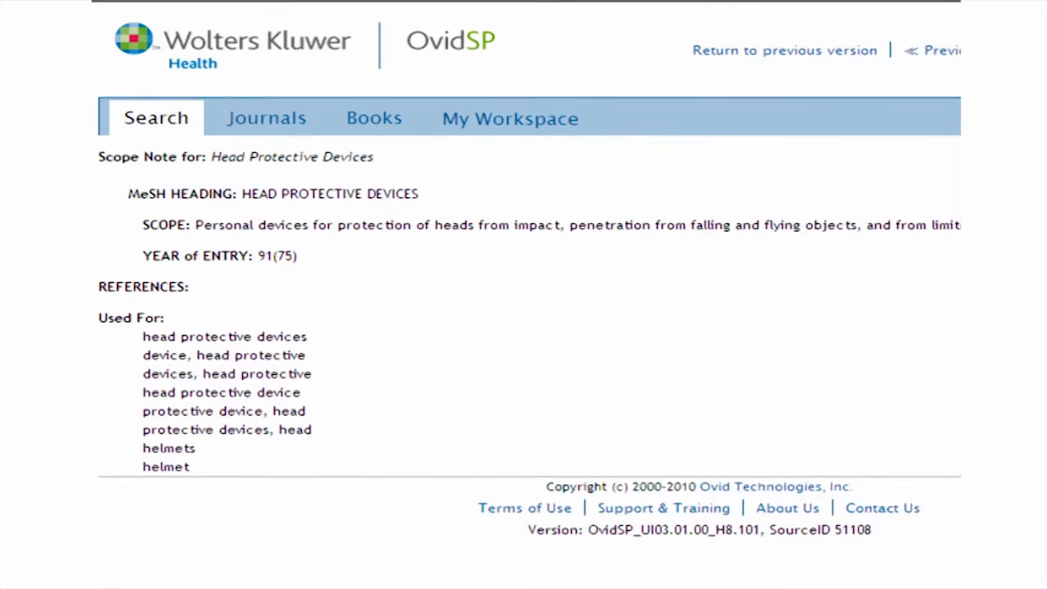
{"action": "left_click", "coordinate": [958, 51]}
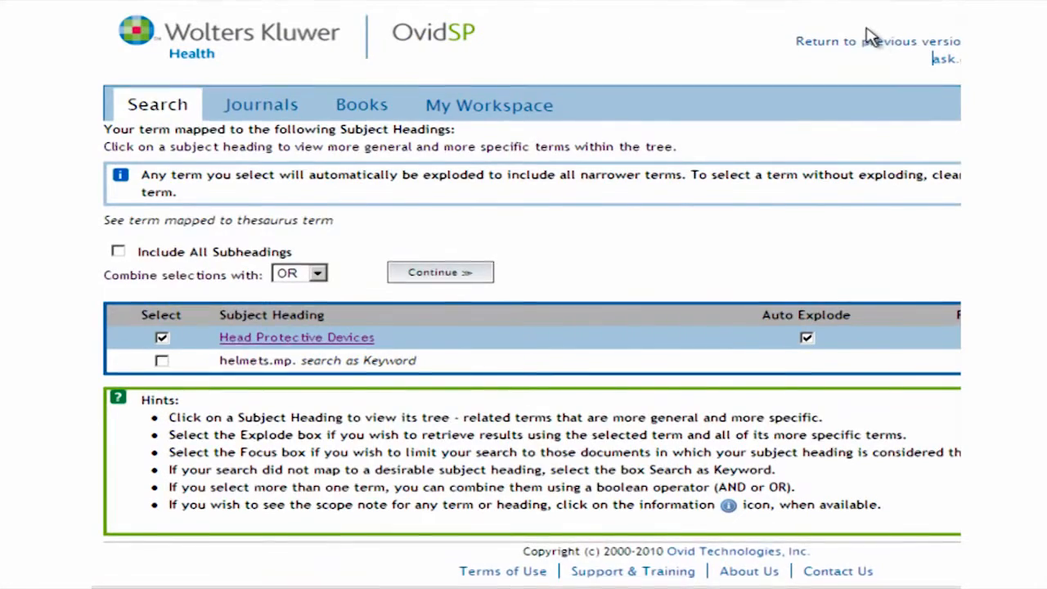
Step: Open the tree for Head Protective Devices, switch to the full subject tree, and examine the heading's place under Protective Devices
{"action": "left_click", "coordinate": [293, 342]}
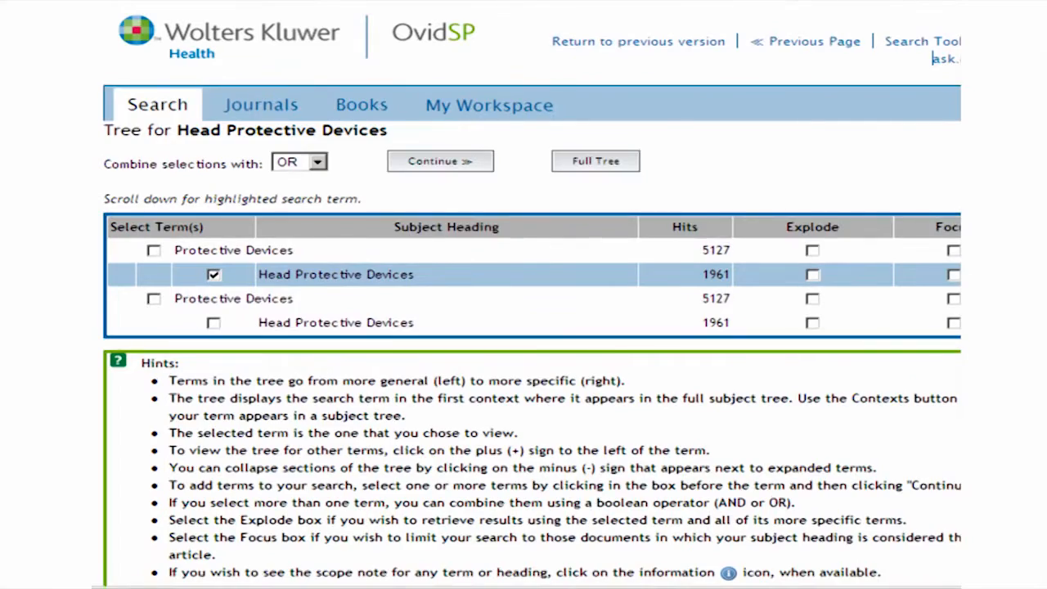
{"action": "left_click", "coordinate": [614, 166]}
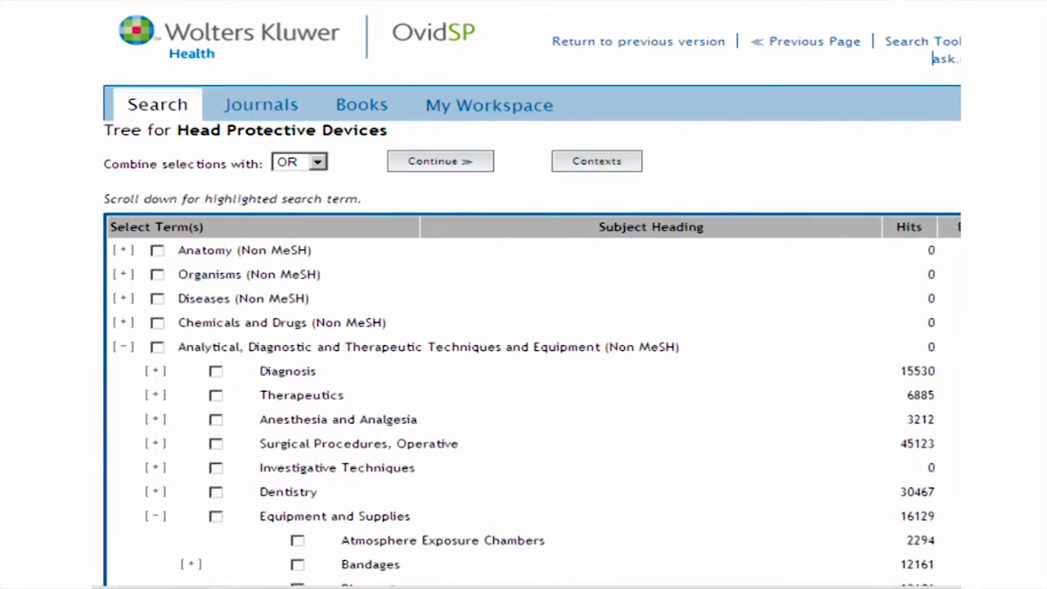
{"action": "scroll", "coordinate": [524, 328], "scroll_direction": "down", "scroll_amount": 6}
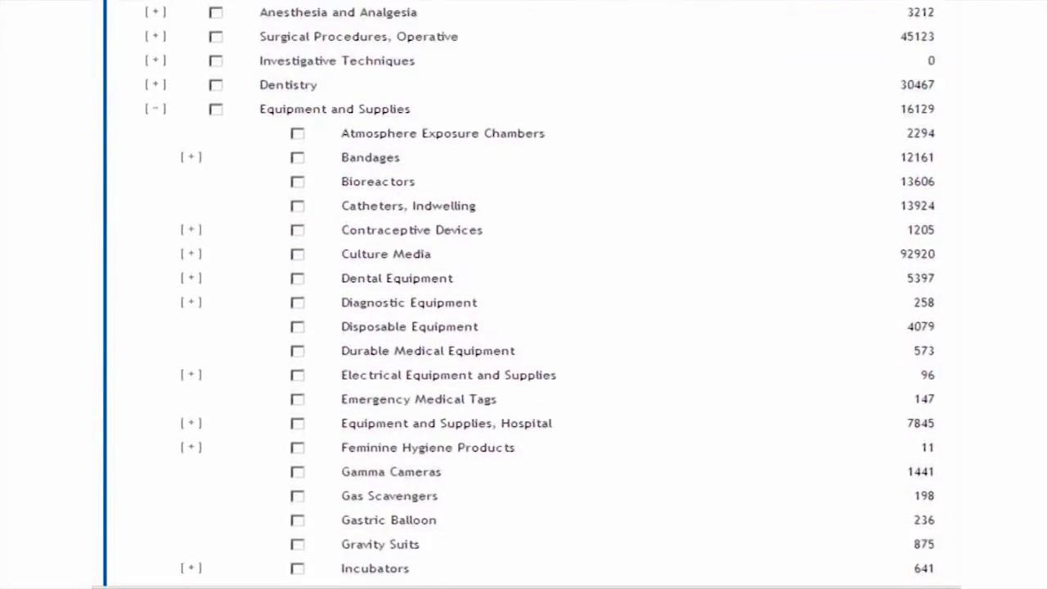
{"action": "scroll", "coordinate": [524, 327], "scroll_direction": "down", "scroll_amount": 5}
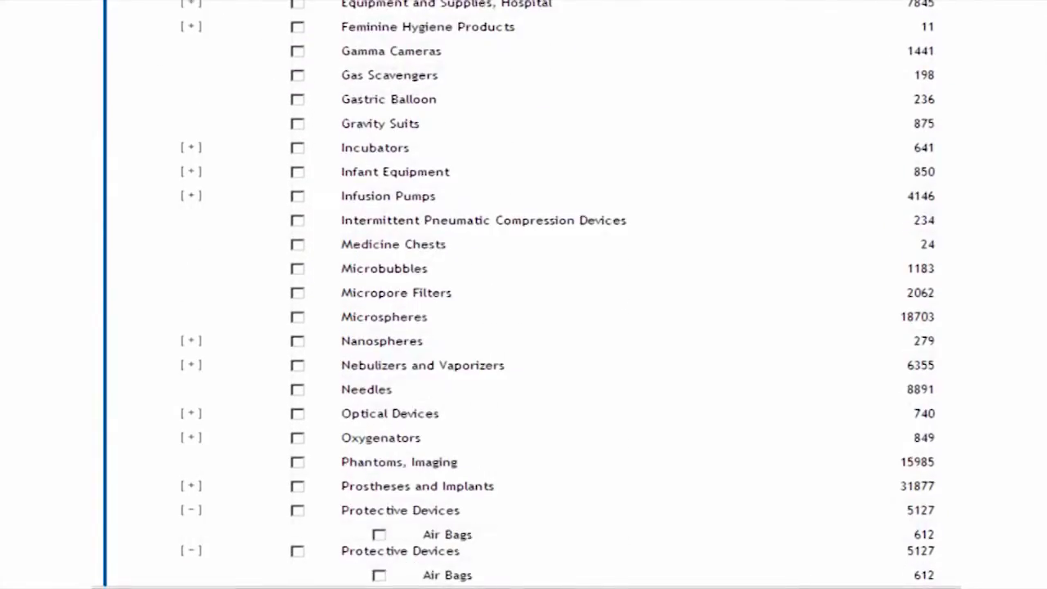
{"action": "scroll", "coordinate": [523, 327], "scroll_direction": "down", "scroll_amount": 4}
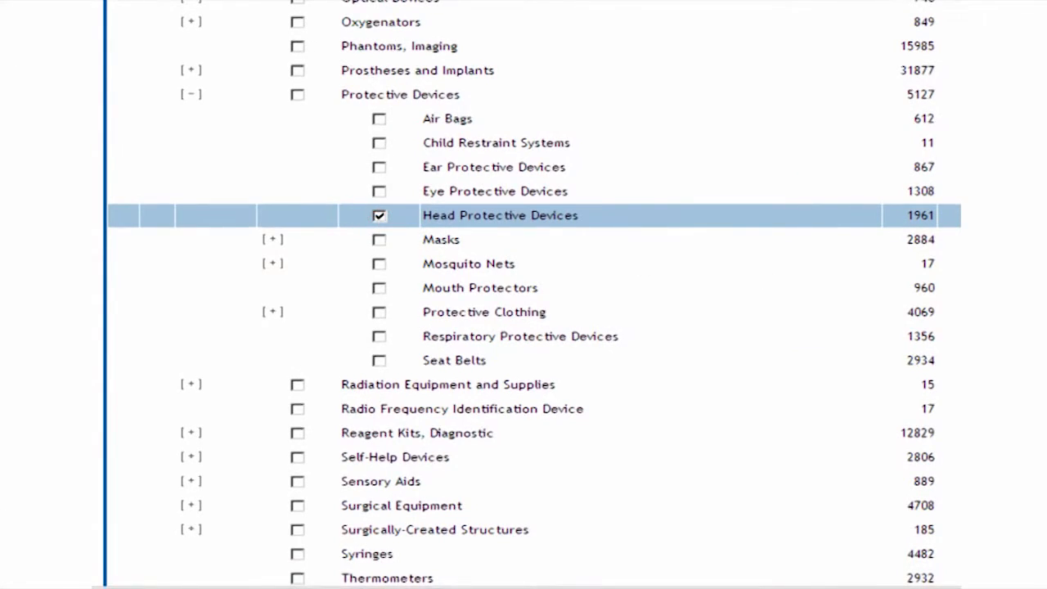
{"action": "scroll", "coordinate": [524, 327], "scroll_direction": "up", "scroll_amount": 15}
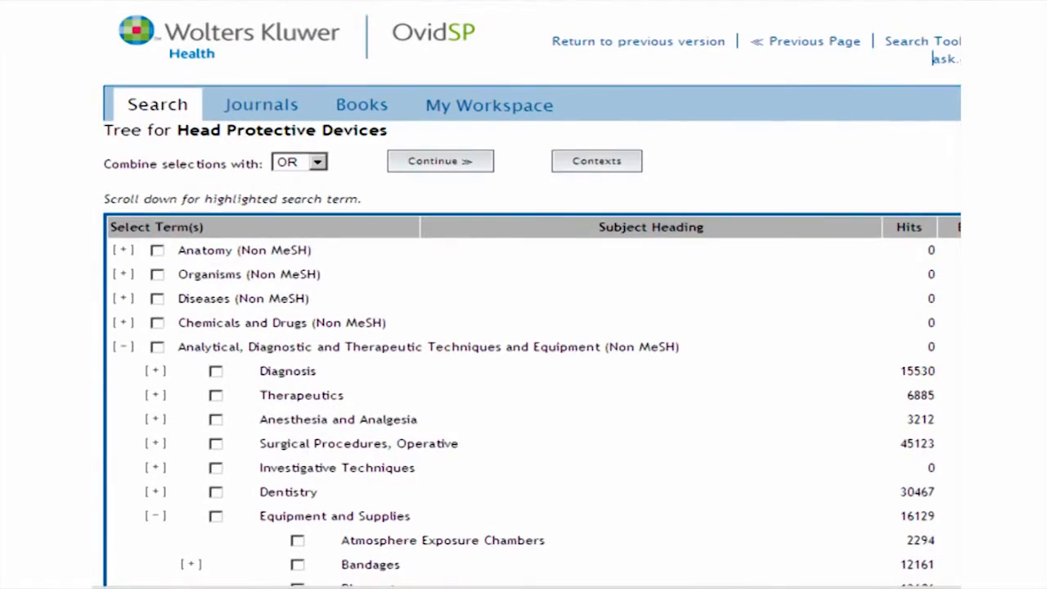
Step: Run the Head Protective Devices search without explode or specific subheadings, and combine it with the "1 and 2" search using AND
{"action": "left_click", "coordinate": [422, 162]}
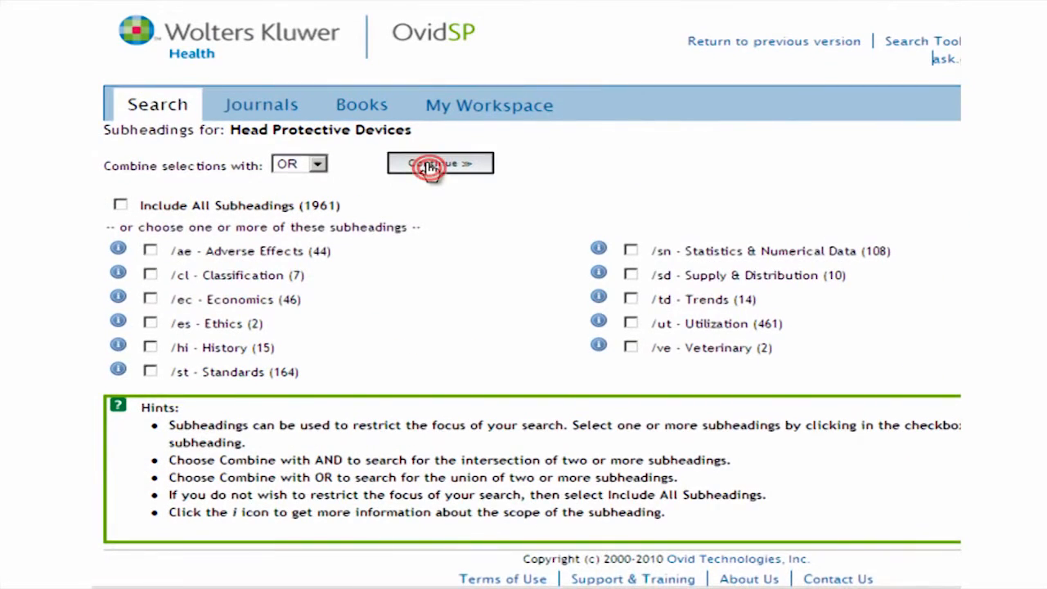
{"action": "left_click", "coordinate": [429, 166]}
{"action": "scroll", "coordinate": [432, 172], "scroll_direction": "down", "scroll_amount": 1}
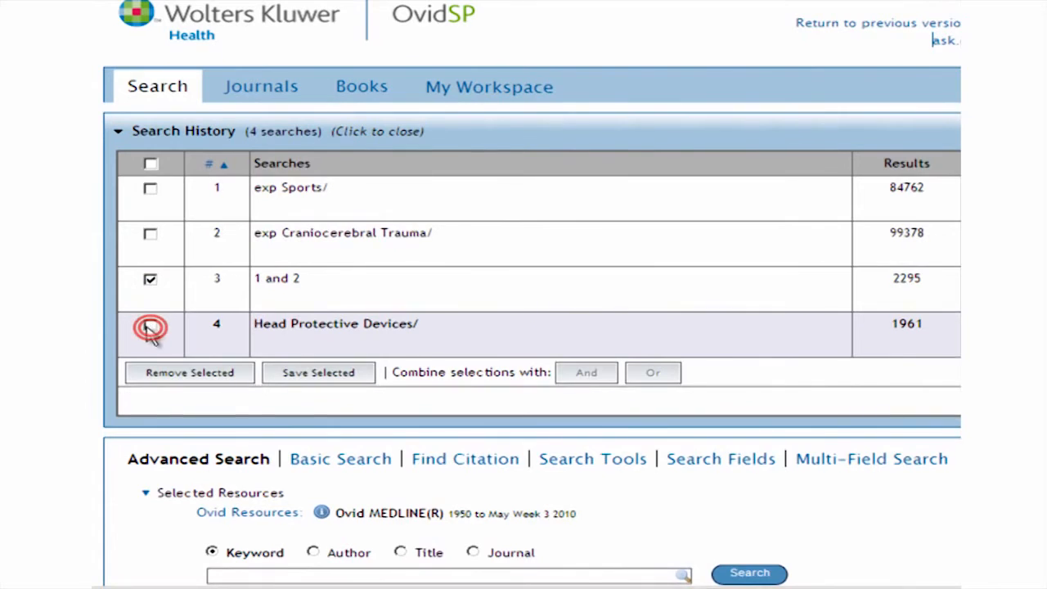
{"action": "left_click", "coordinate": [586, 373]}
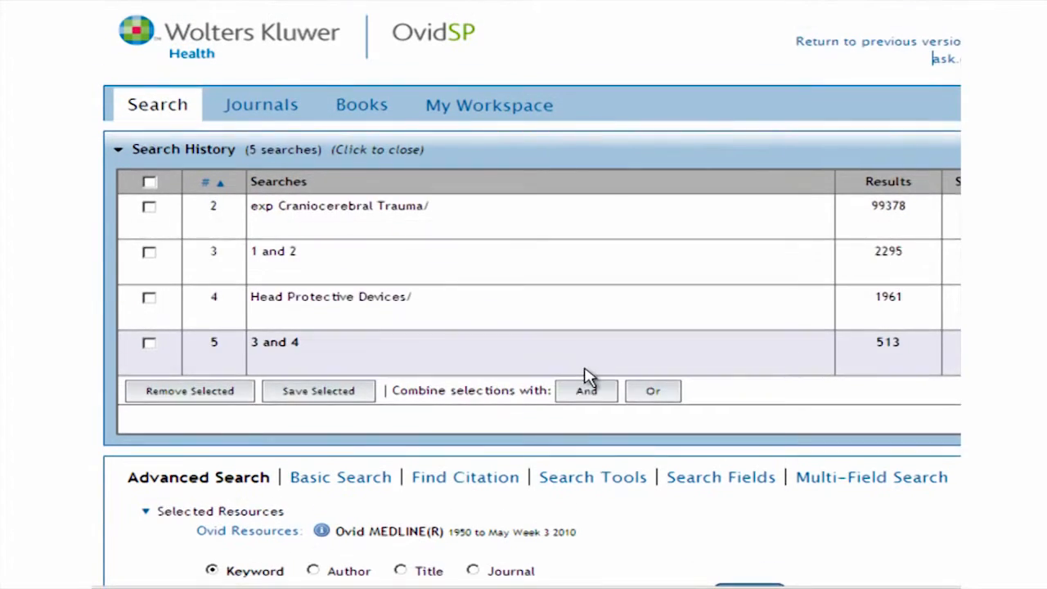